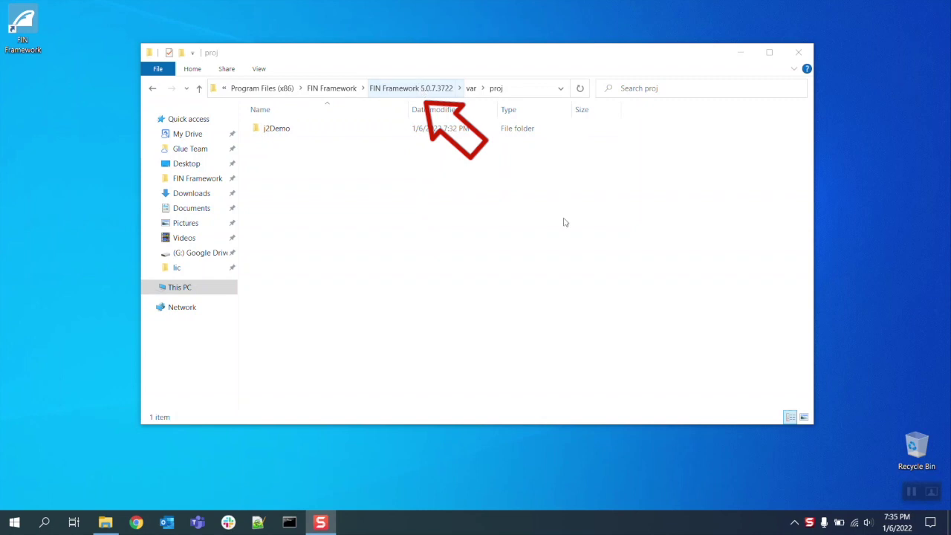
Stop the FIN_Framework5 service from its tray icon menu, then reopen the icon's menu
{"action": "left_click", "coordinate": [794, 522]}
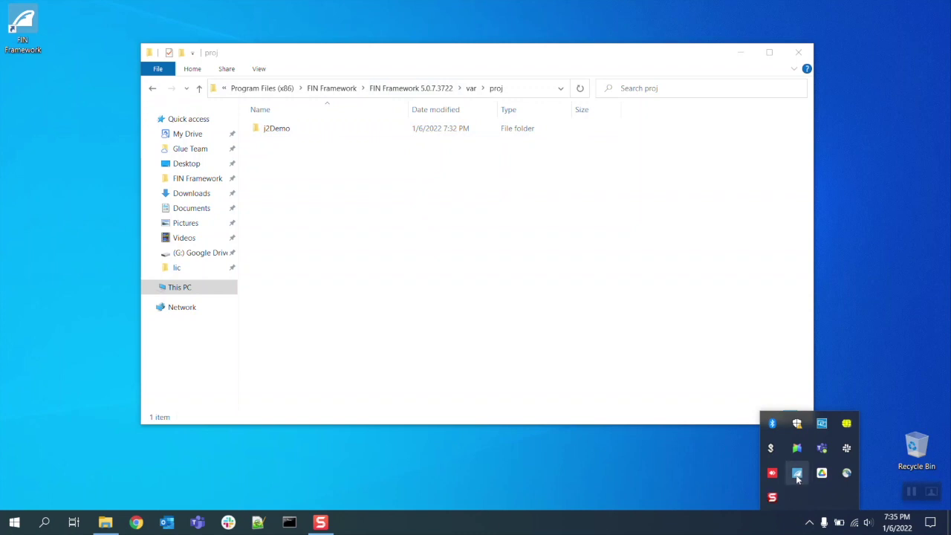
{"action": "right_click", "coordinate": [796, 472]}
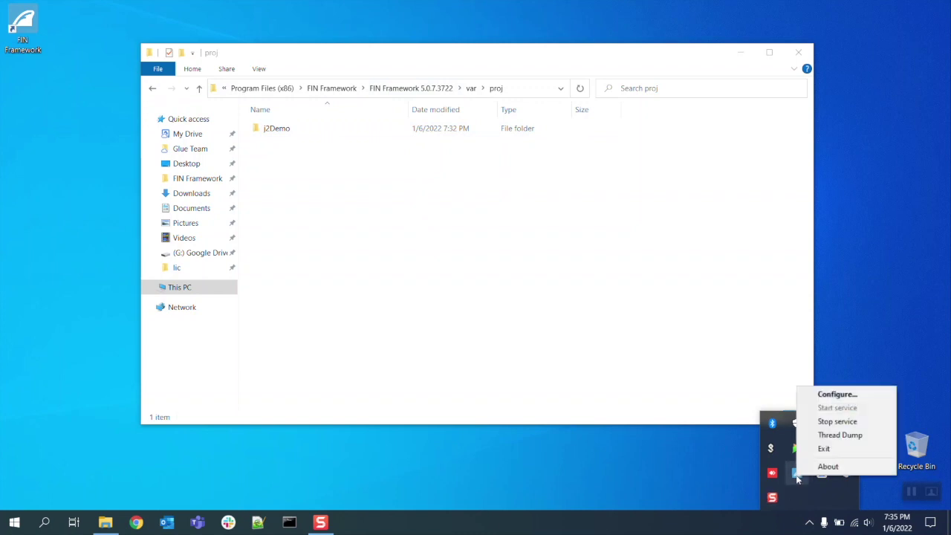
{"action": "left_click", "coordinate": [832, 421]}
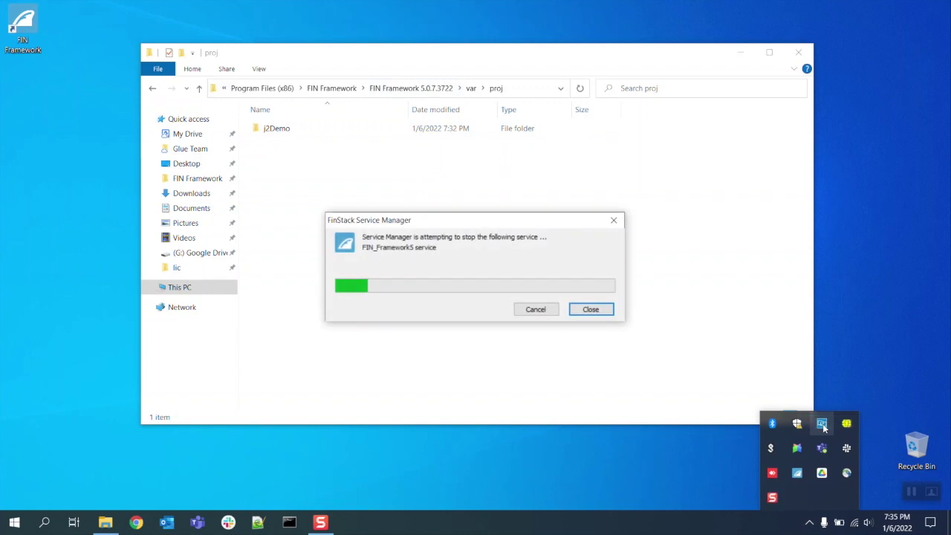
{"action": "right_click", "coordinate": [796, 477]}
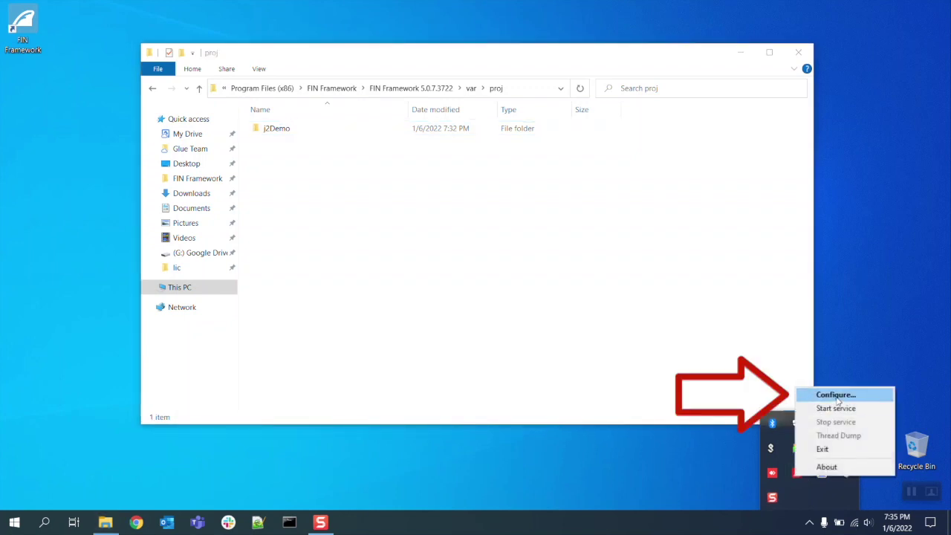
{"action": "left_click", "coordinate": [836, 396]}
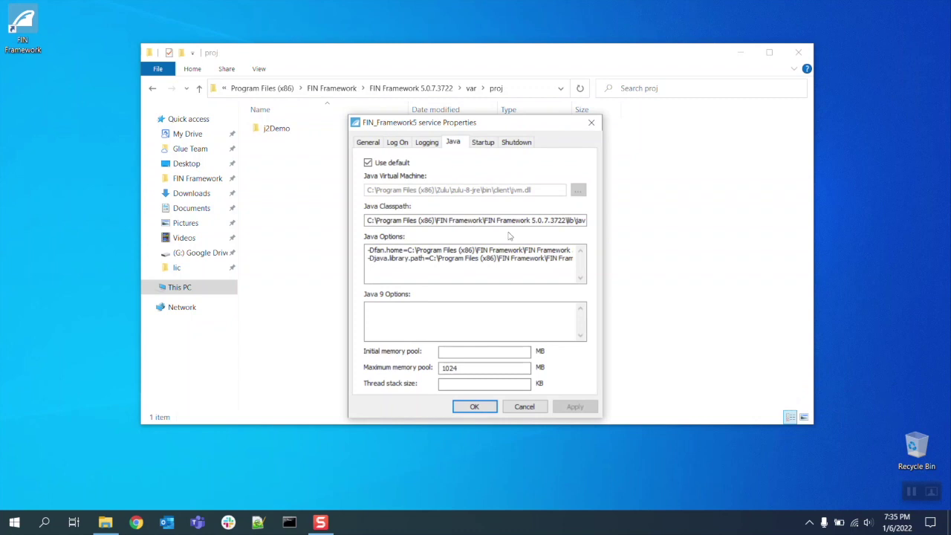
{"action": "left_click_drag", "start_coordinate": [465, 369], "coordinate": [438, 372]}
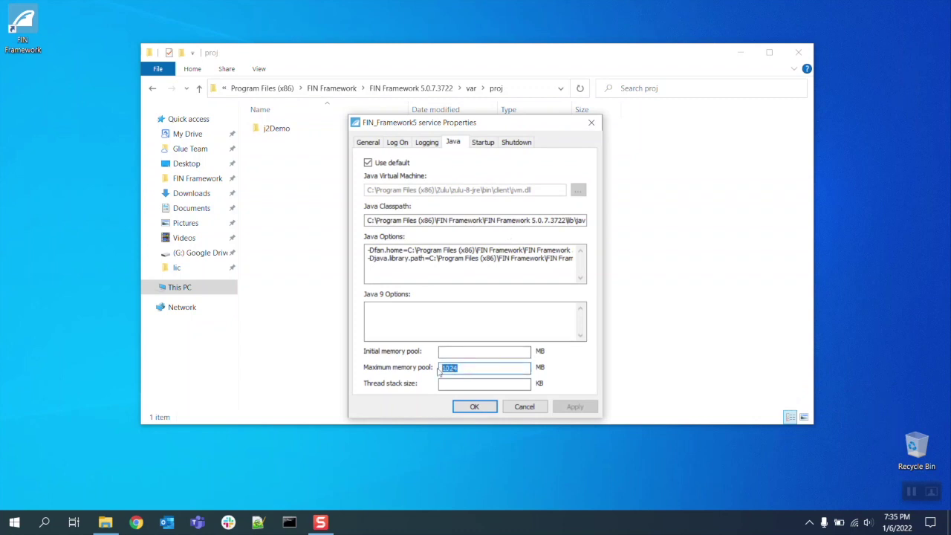
{"action": "left_click", "coordinate": [523, 407]}
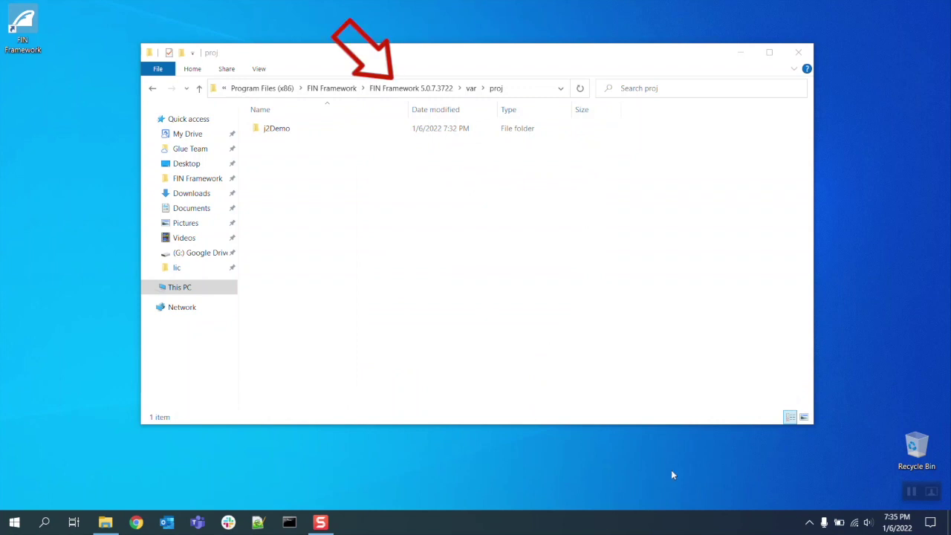
Launch FINFramework_5.1.0.35.exe from Downloads and advance to the runtime options
{"action": "left_click", "coordinate": [105, 522]}
{"action": "left_click", "coordinate": [192, 193]}
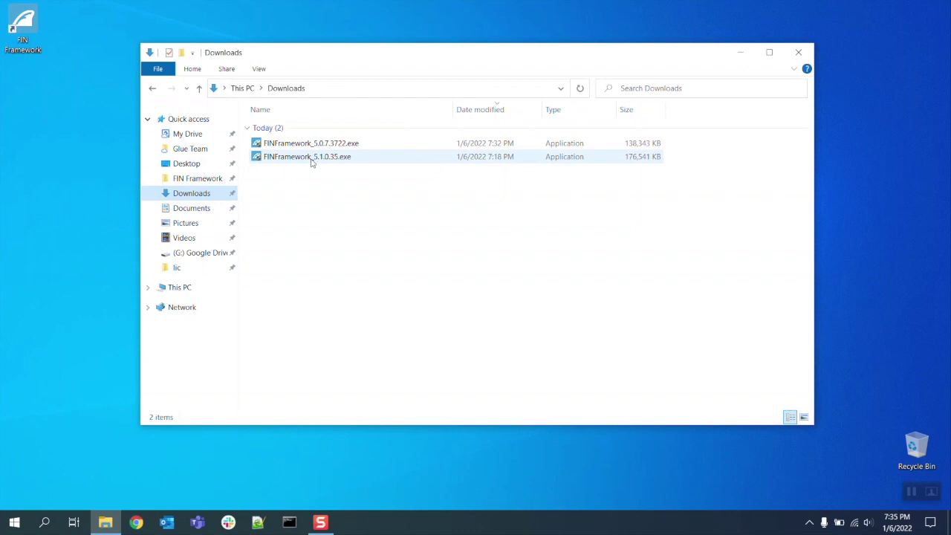
{"action": "double_click", "coordinate": [312, 157]}
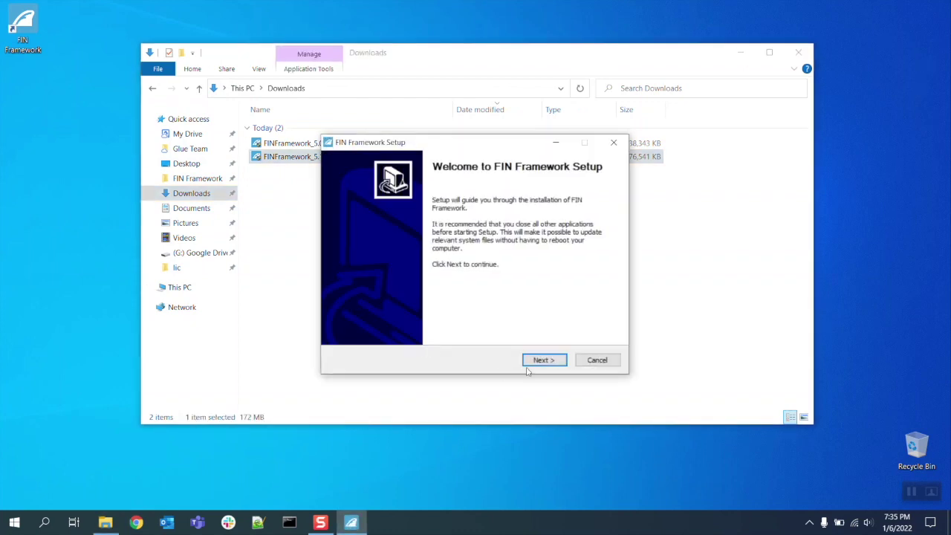
{"action": "left_click", "coordinate": [546, 363]}
{"action": "left_click", "coordinate": [547, 364]}
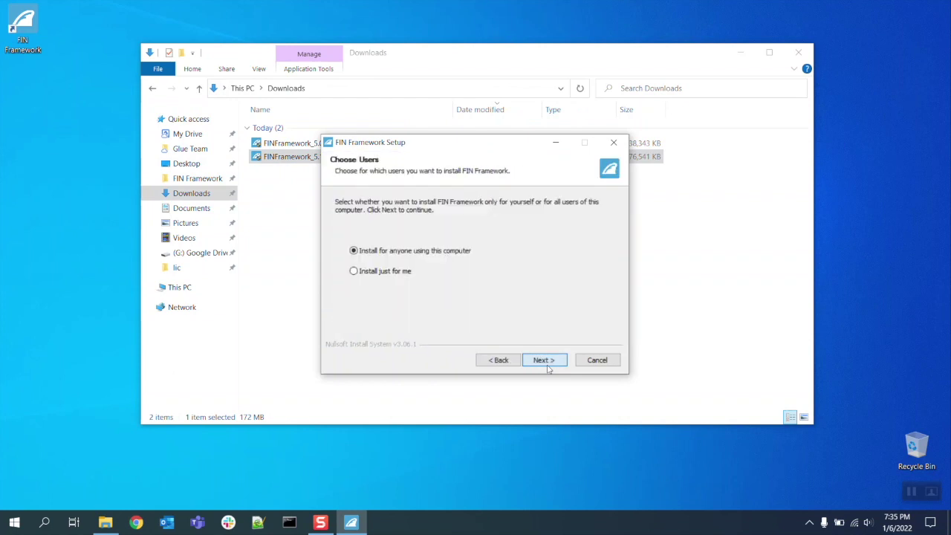
{"action": "left_click", "coordinate": [548, 367]}
{"action": "left_click", "coordinate": [548, 368]}
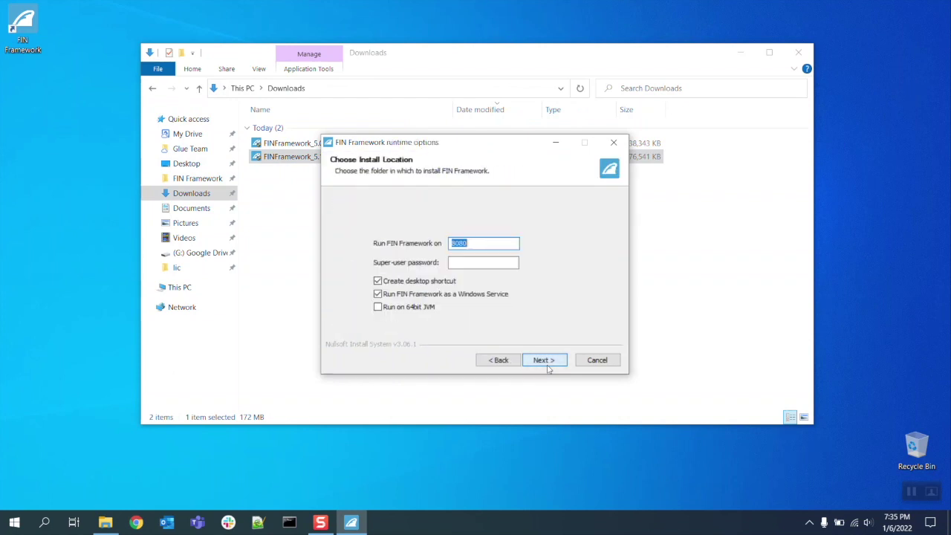
Enable Run on 64bit JVM, enter the super-user password, and continue on port 8080
{"action": "left_click", "coordinate": [378, 309]}
{"action": "left_click", "coordinate": [473, 263]}
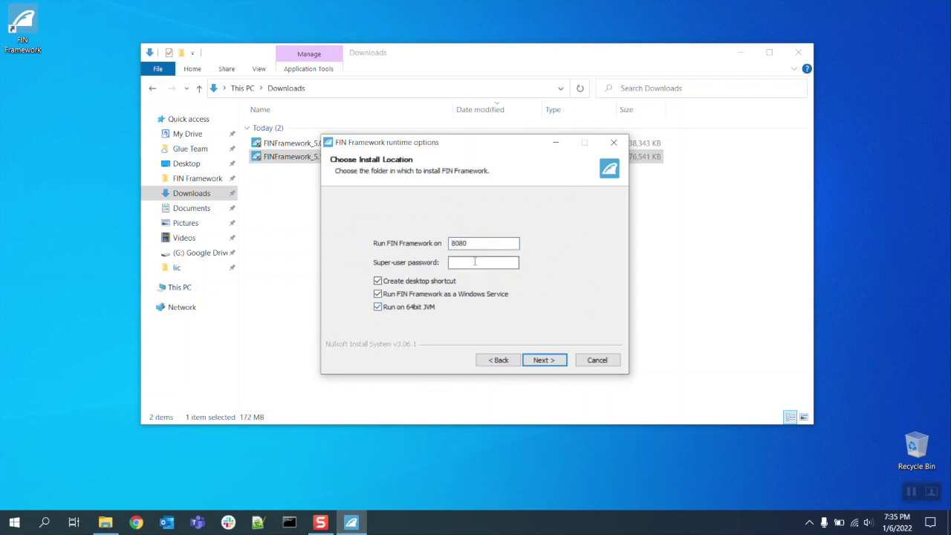
{"action": "type", "text": "***********"}
{"action": "left_click", "coordinate": [544, 361]}
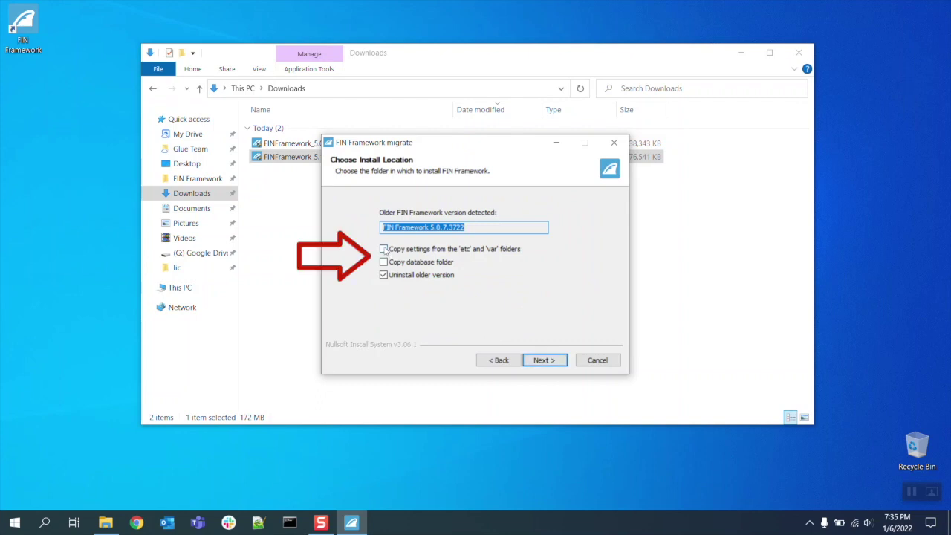
Install 5.1.0.35 copying etc/var settings and keeping 5.0.7.3722, then finish and close the browser page
{"action": "left_click", "coordinate": [383, 251]}
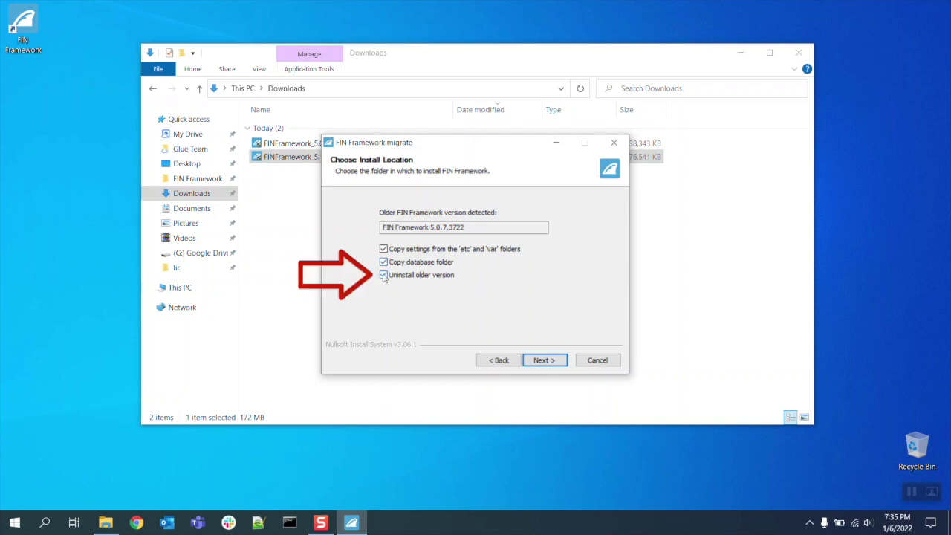
{"action": "left_click", "coordinate": [384, 275]}
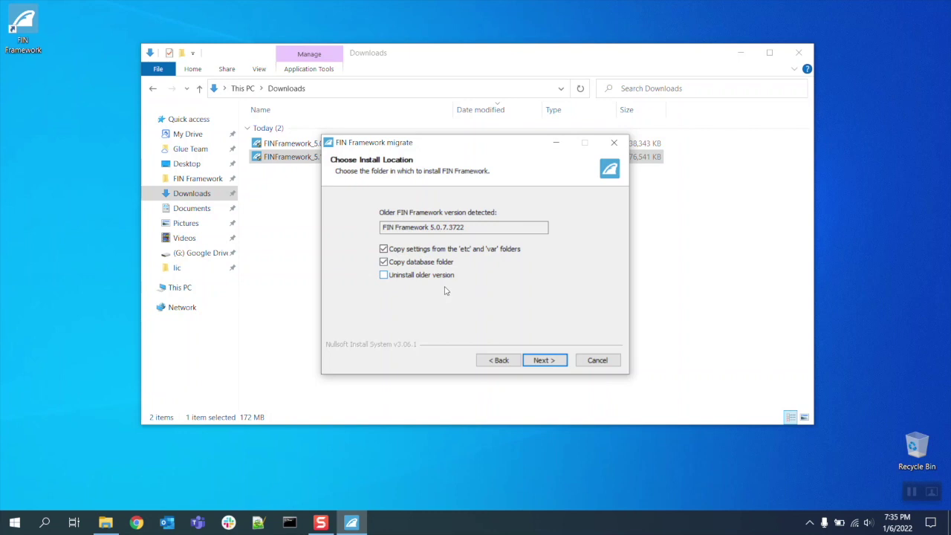
{"action": "left_click", "coordinate": [544, 360]}
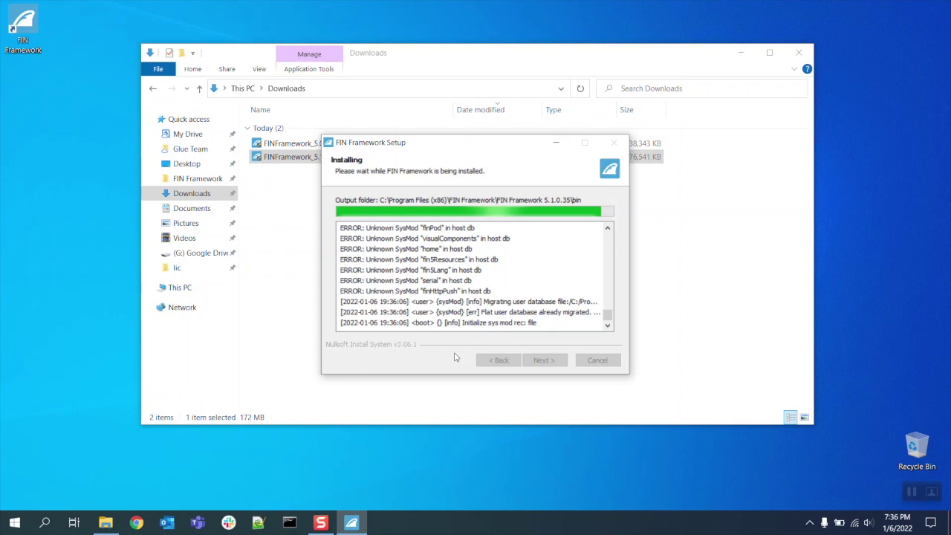
{"action": "left_click", "coordinate": [544, 359]}
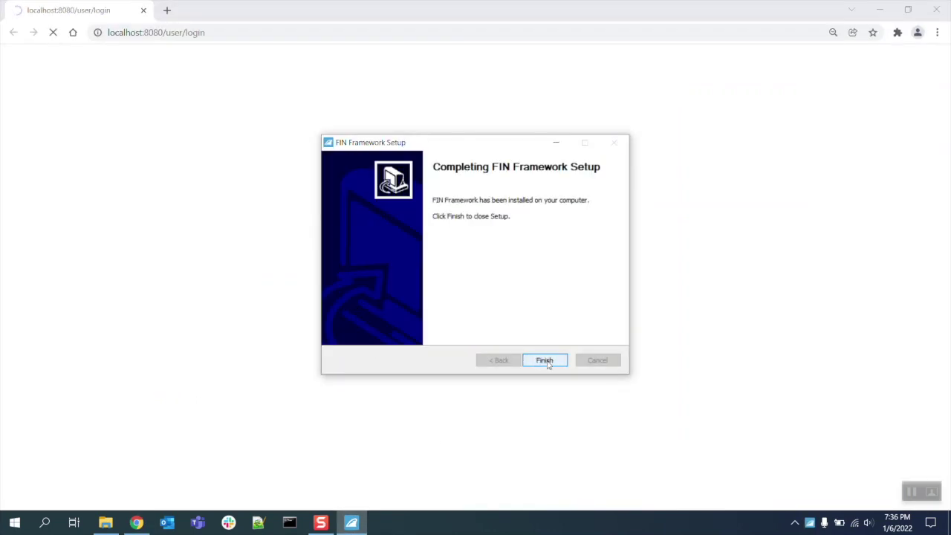
{"action": "left_click", "coordinate": [547, 359]}
{"action": "left_click", "coordinate": [938, 8]}
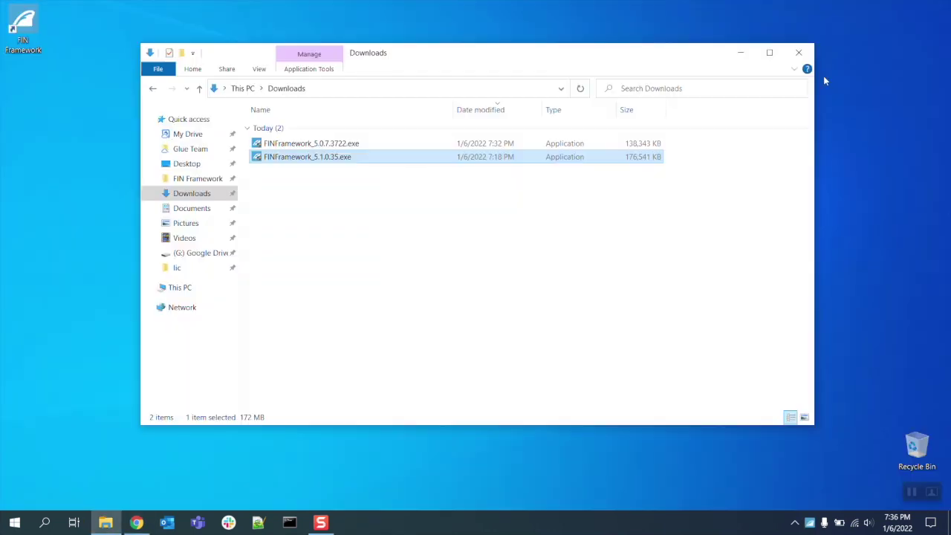
Stop the service and review its Java settings: 5.1.0.35 classpath and 1024 MB maximum memory pool
{"action": "right_click", "coordinate": [810, 522]}
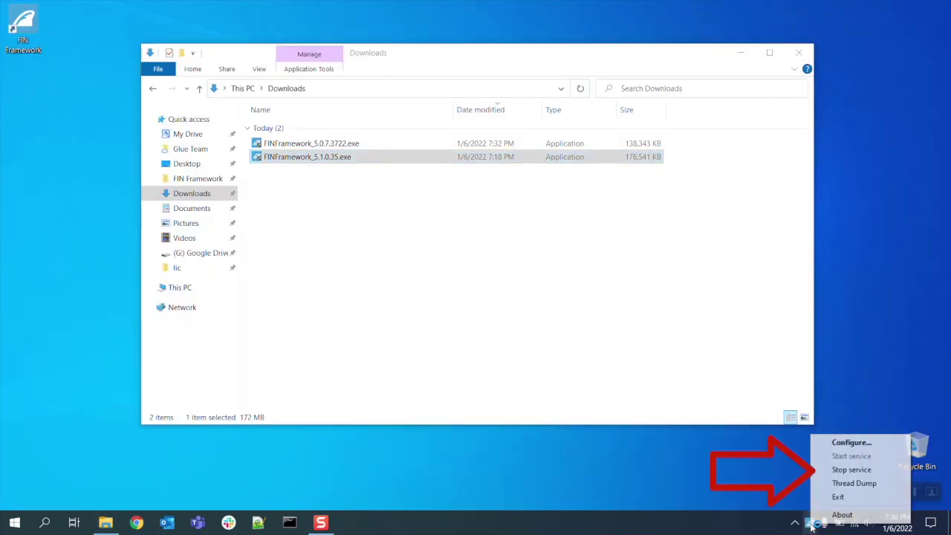
{"action": "left_click", "coordinate": [837, 468]}
{"action": "right_click", "coordinate": [810, 522]}
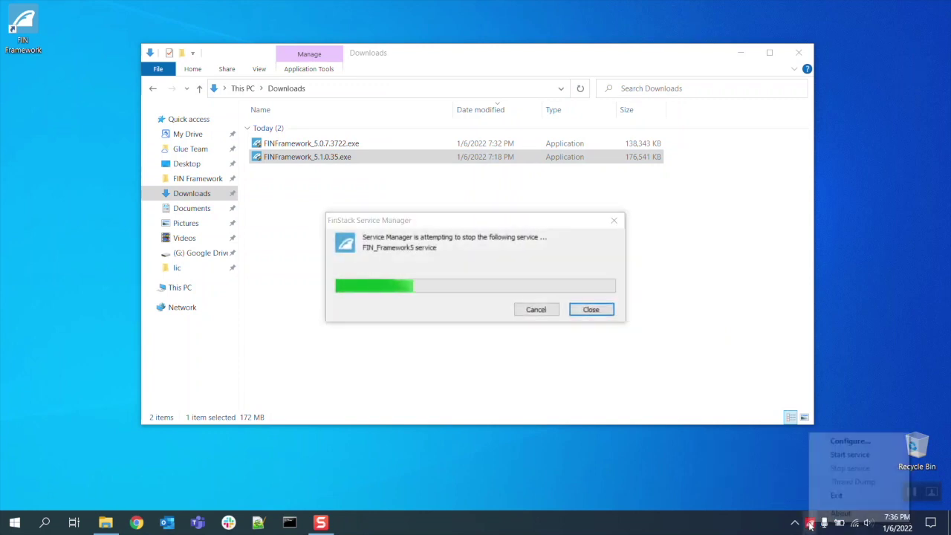
{"action": "left_click", "coordinate": [845, 441]}
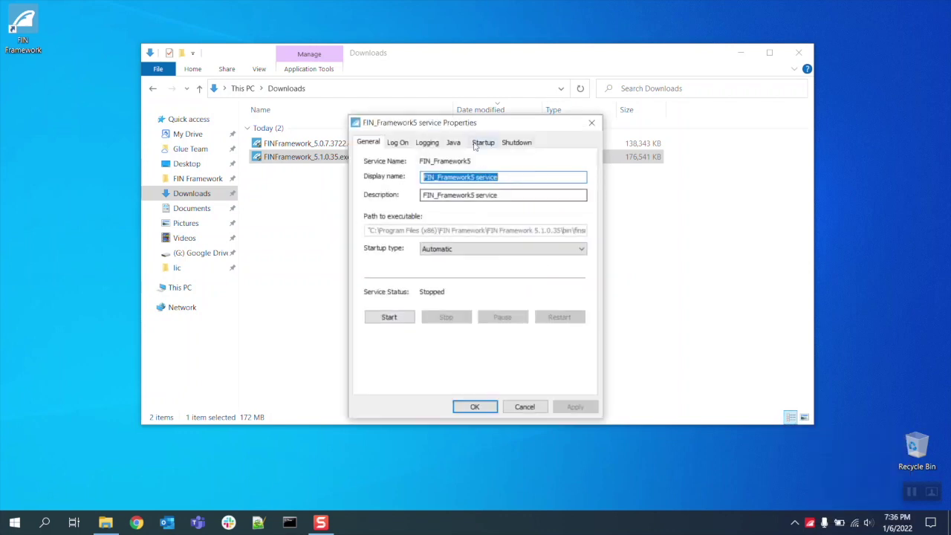
{"action": "left_click", "coordinate": [454, 146]}
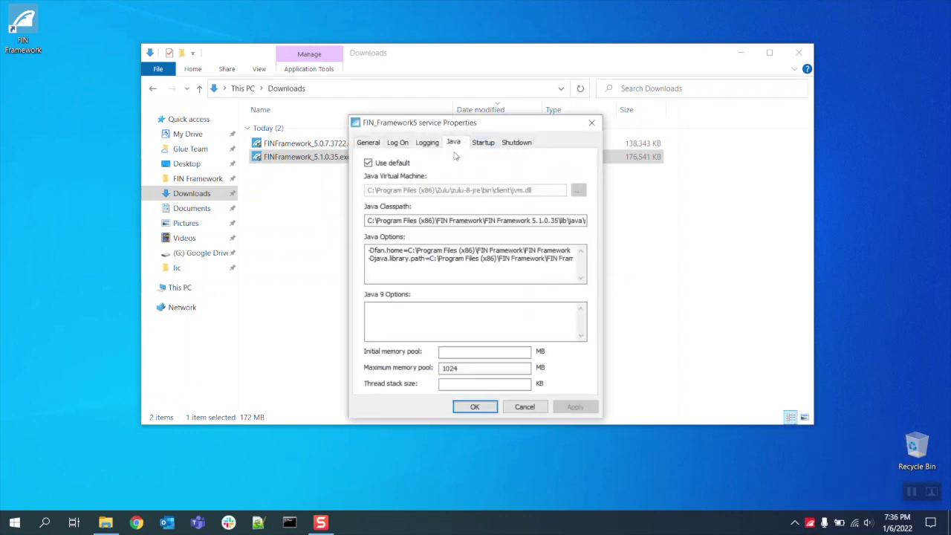
{"action": "left_click", "coordinate": [470, 369]}
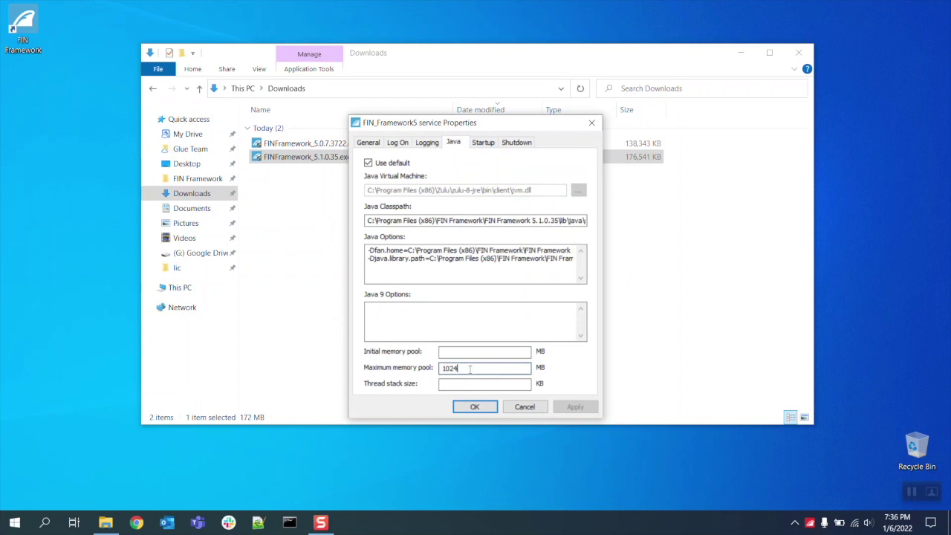
{"action": "left_click_drag", "start_coordinate": [469, 369], "coordinate": [440, 369]}
Cancel the service properties and open FIN Framework 5.1.0.35\etc\sys\config.props in Notepad++
{"action": "left_click", "coordinate": [532, 408]}
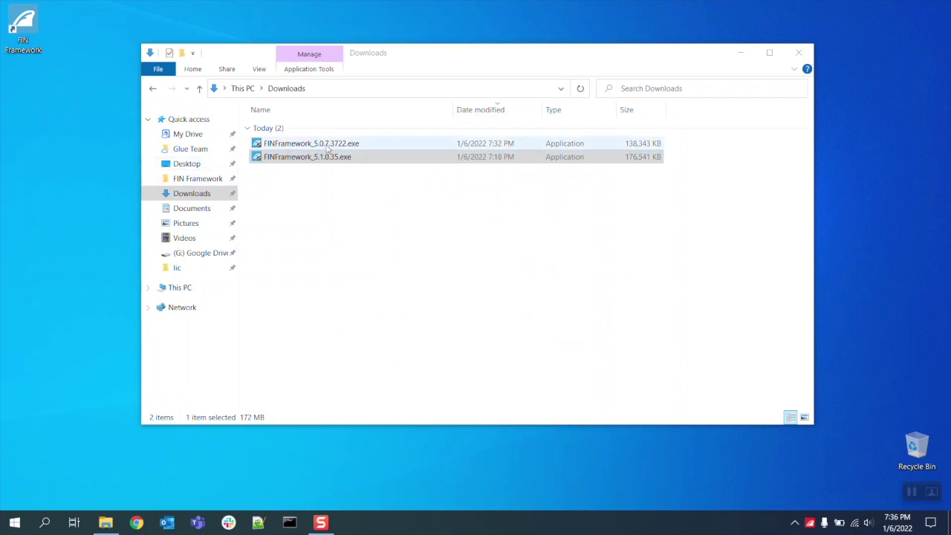
{"action": "left_click", "coordinate": [198, 181]}
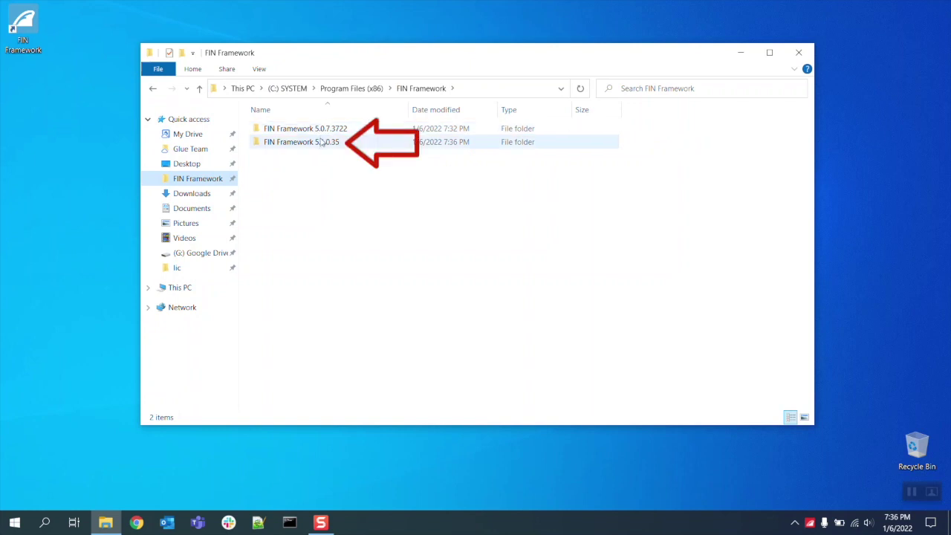
{"action": "double_click", "coordinate": [321, 143]}
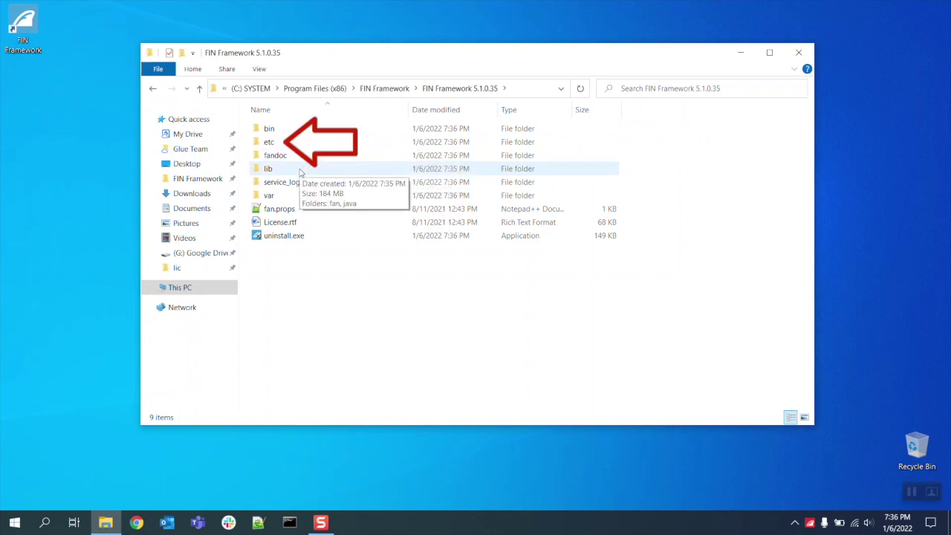
{"action": "double_click", "coordinate": [290, 142]}
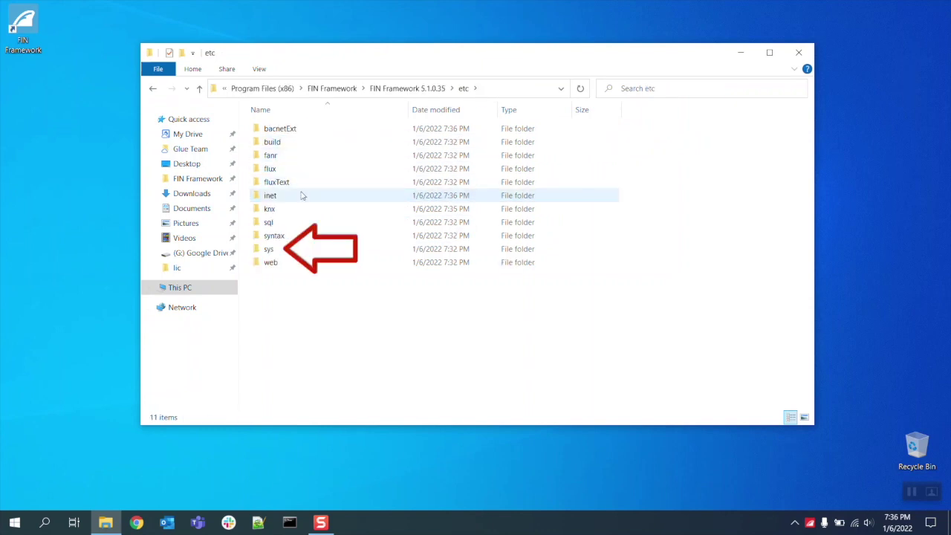
{"action": "double_click", "coordinate": [292, 251]}
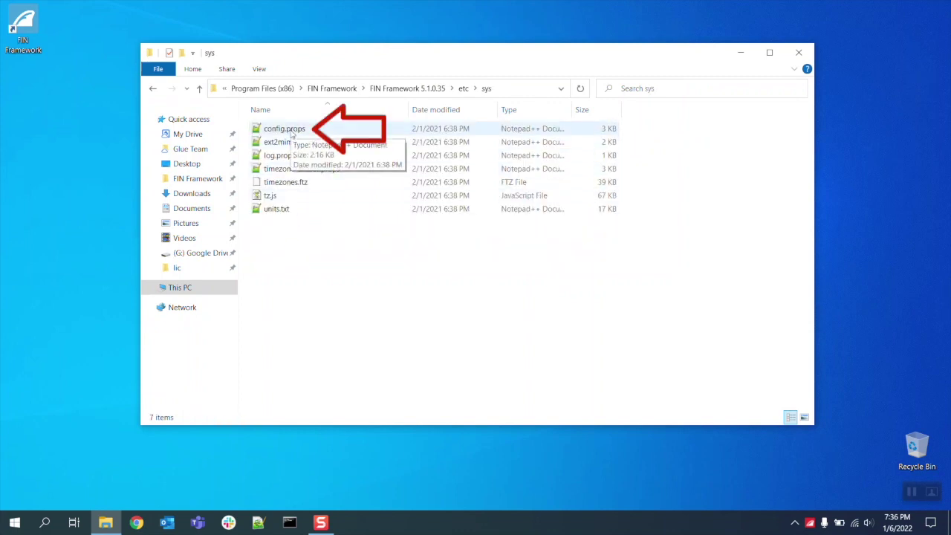
{"action": "double_click", "coordinate": [286, 129]}
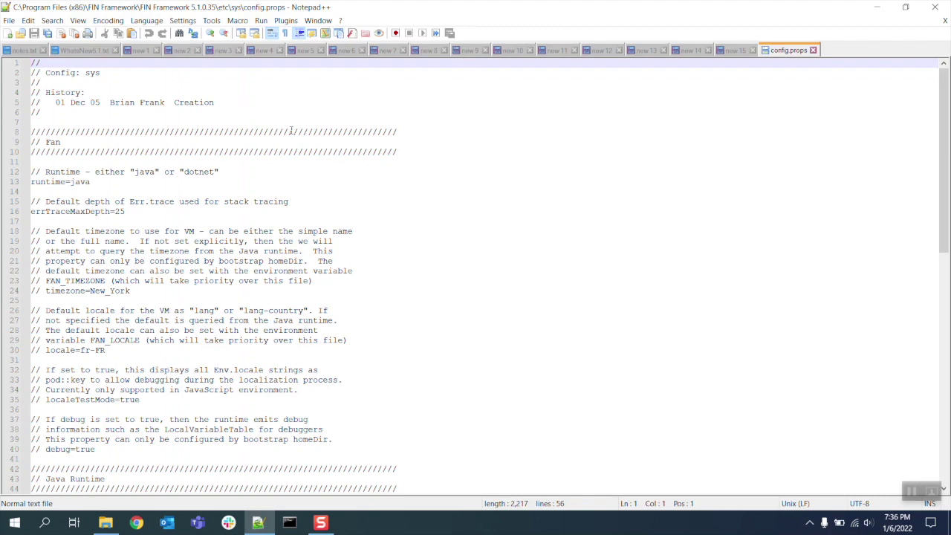
Change java.options from -Xmx512M to -Xmx1024M and save config.props with administrator rights
{"action": "scroll", "coordinate": [284, 296], "scroll_direction": "down", "scroll_amount": 7}
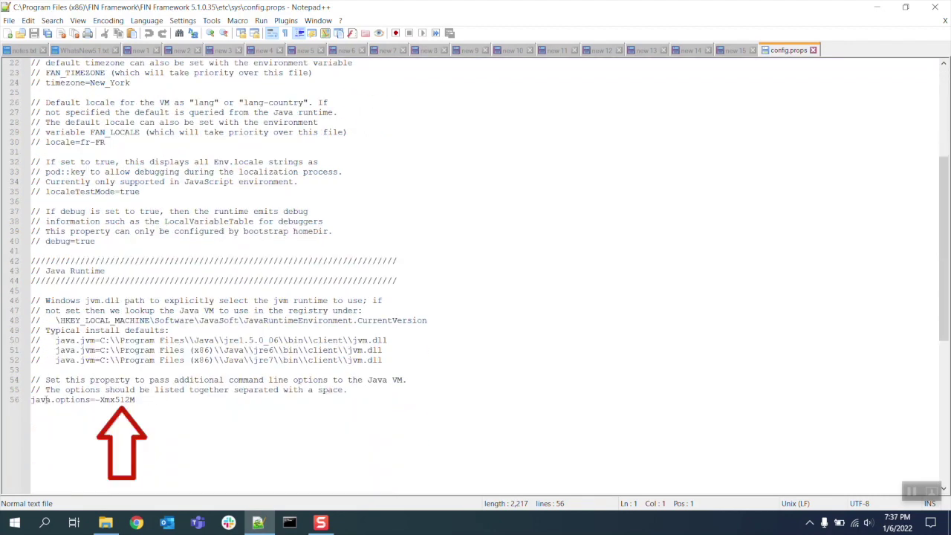
{"action": "left_click", "coordinate": [131, 400]}
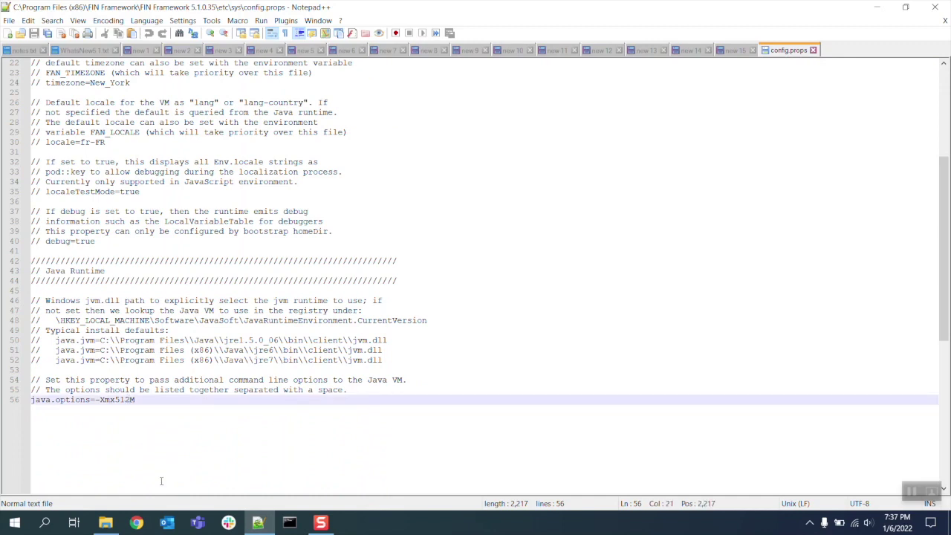
{"action": "key", "text": "BackSpace"}
{"action": "key", "text": "BackSpace"}
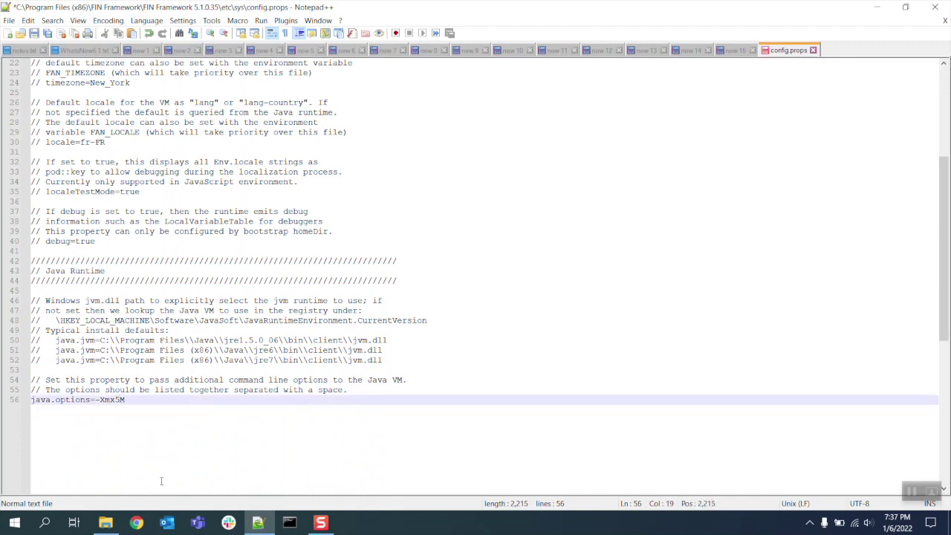
{"action": "type", "text": "1024"}
{"action": "key", "text": "ctrl+s"}
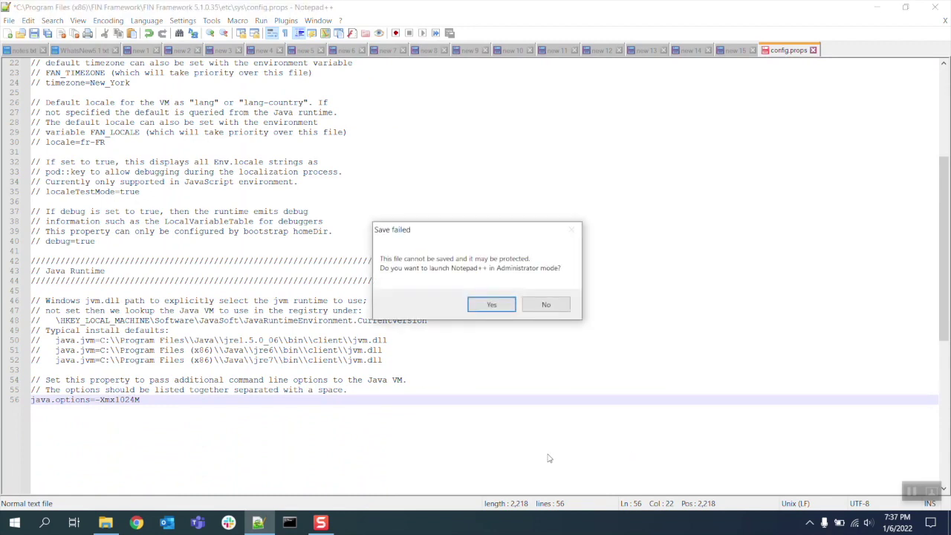
{"action": "left_click", "coordinate": [489, 304]}
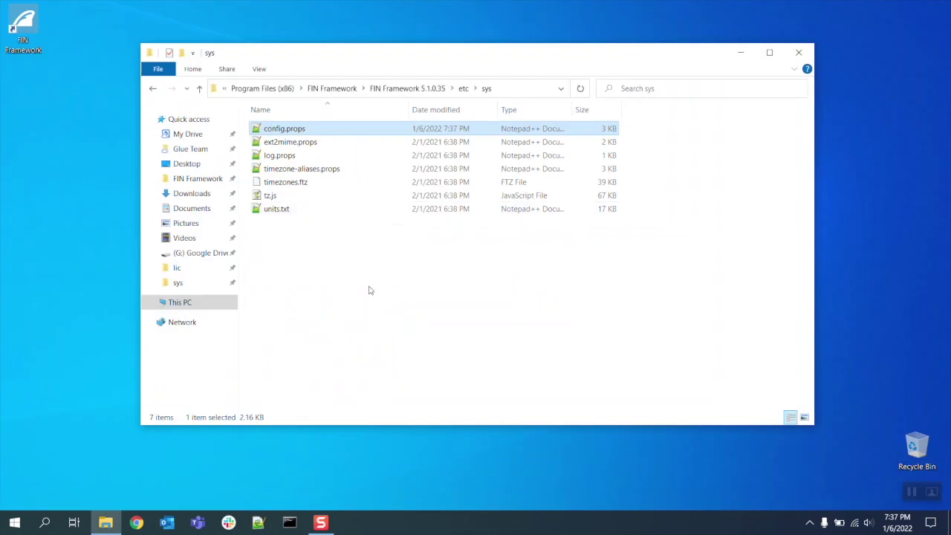
Go to the FIN Framework 5.1.0.35 bin folder and bring up finmigrate.bat's context menu
{"action": "left_click", "coordinate": [369, 290]}
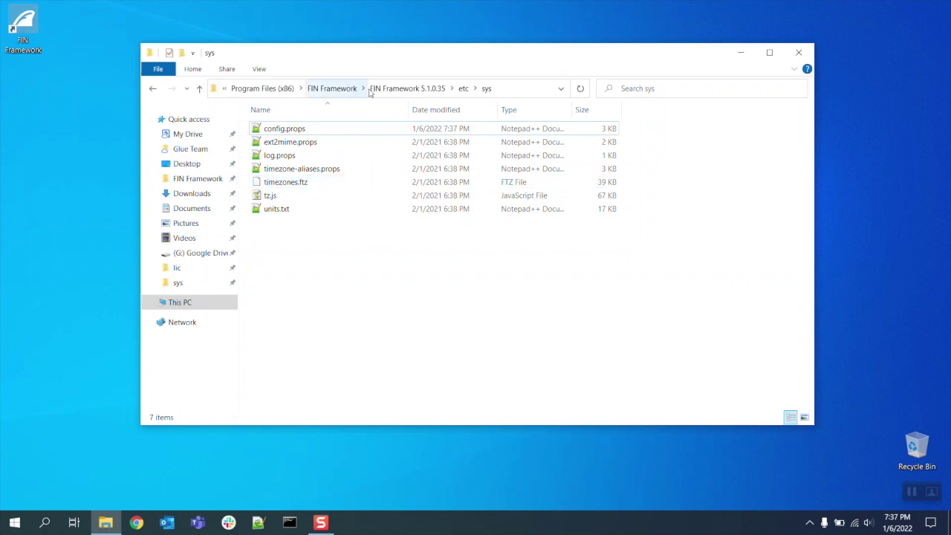
{"action": "left_click", "coordinate": [400, 89]}
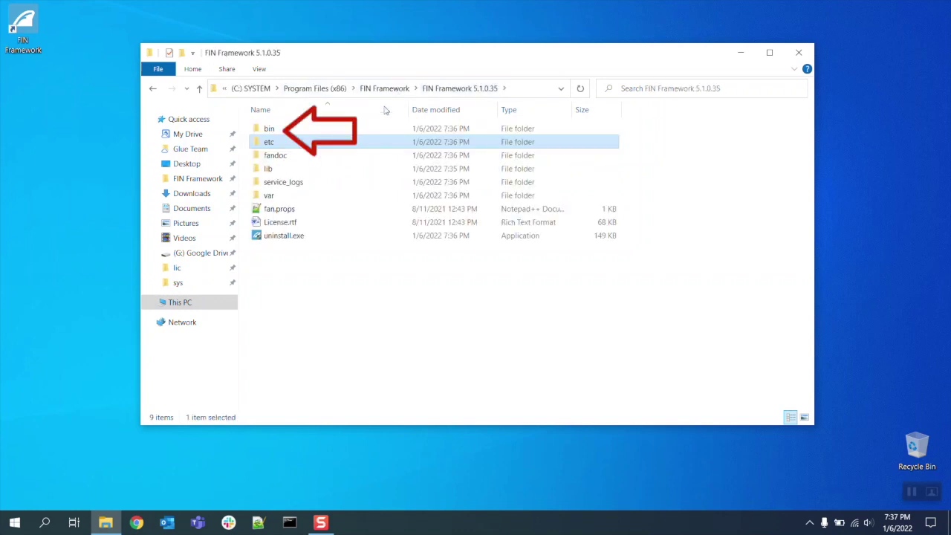
{"action": "double_click", "coordinate": [290, 129]}
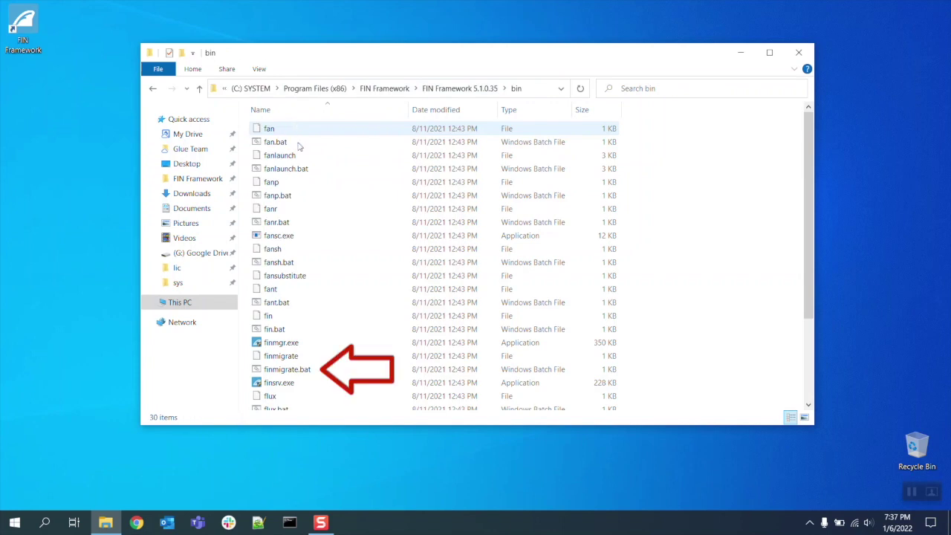
{"action": "right_click", "coordinate": [302, 370]}
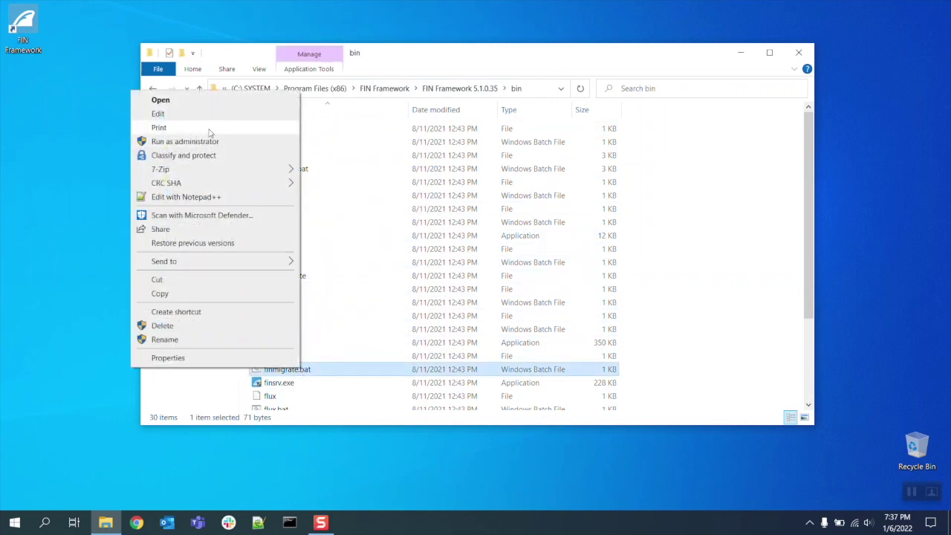
Run finmigrate.bat as administrator and migrate the var\proj\j2Demo project until the log shows Complete
{"action": "left_click", "coordinate": [184, 141]}
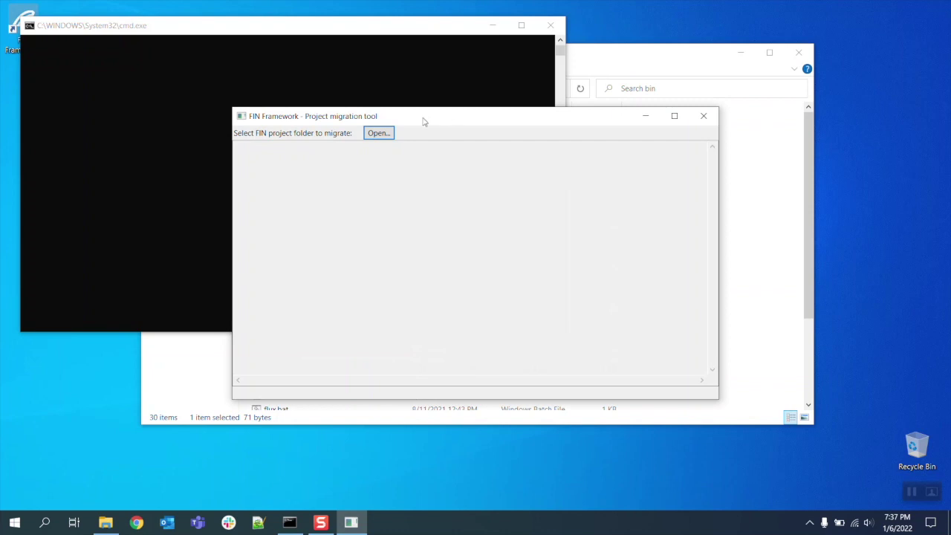
{"action": "left_click", "coordinate": [379, 133]}
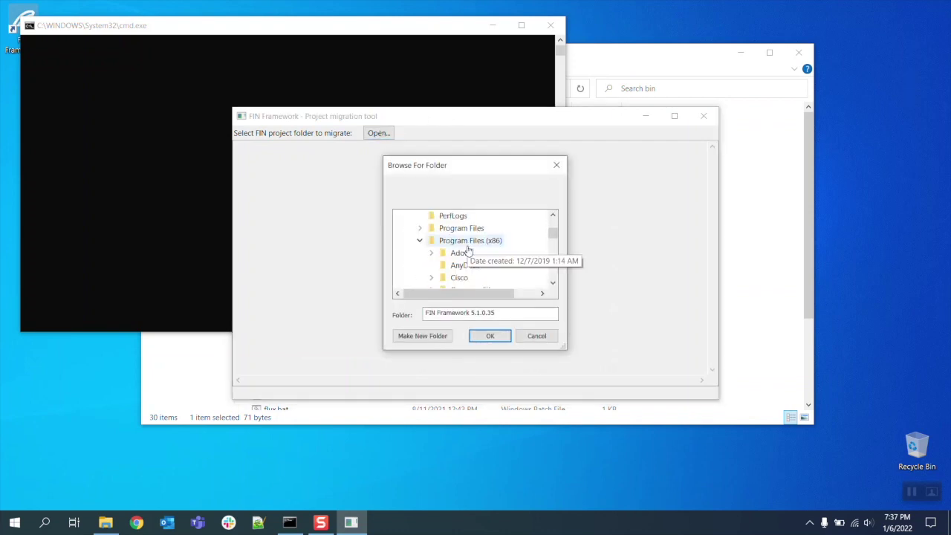
{"action": "left_click", "coordinate": [445, 266]}
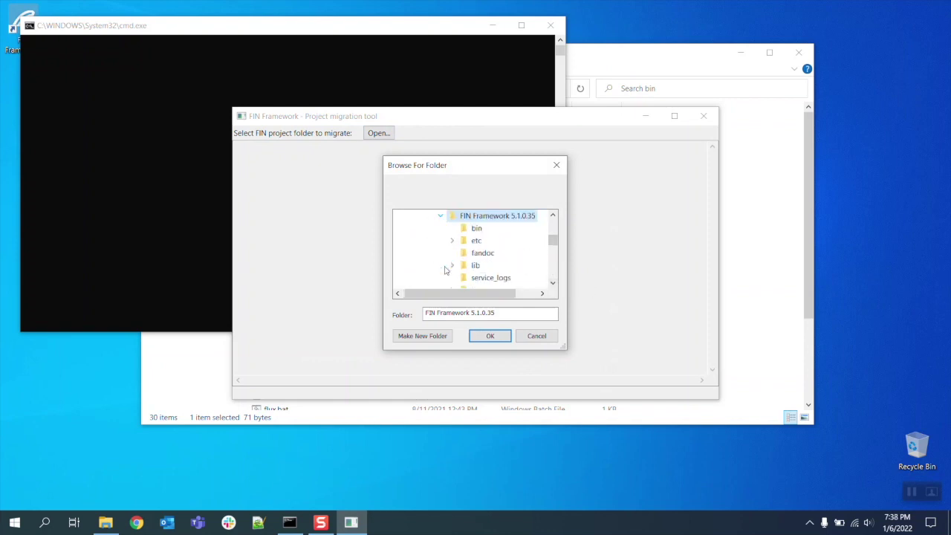
{"action": "left_click", "coordinate": [553, 283]}
{"action": "left_click", "coordinate": [452, 269]}
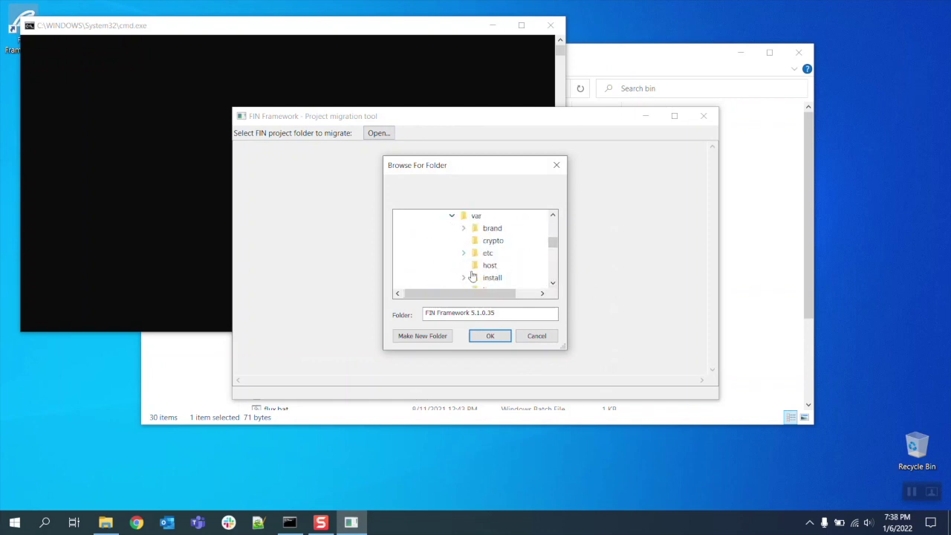
{"action": "left_click", "coordinate": [553, 283]}
{"action": "left_click", "coordinate": [462, 266]}
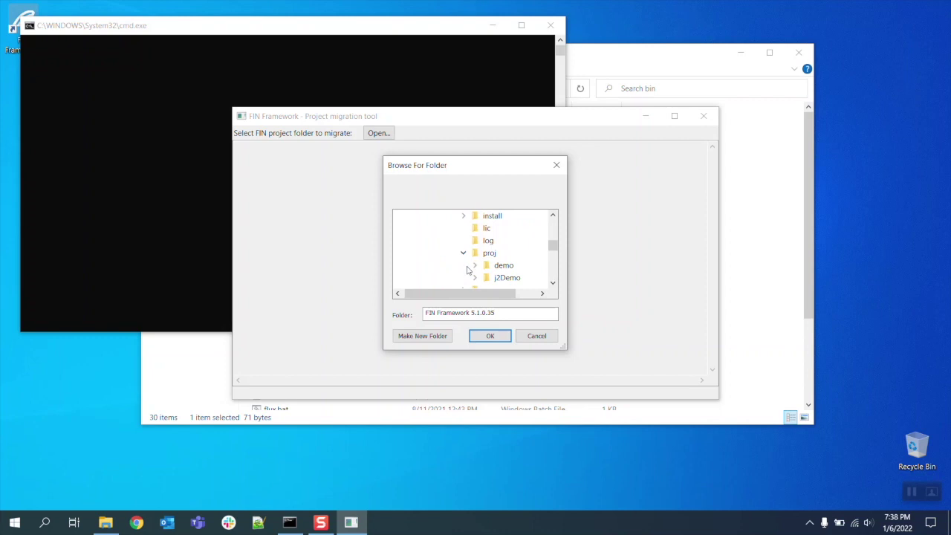
{"action": "double_click", "coordinate": [496, 277]}
{"action": "left_click", "coordinate": [490, 336]}
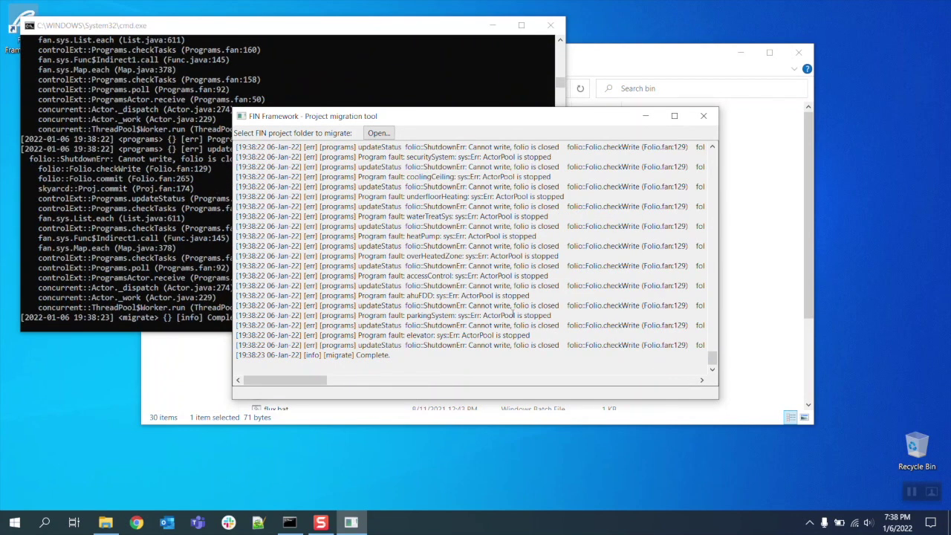
{"action": "scroll", "coordinate": [512, 314], "scroll_direction": "up", "scroll_amount": 6}
Start the FIN_Framework5 service and open the login page at localhost:8080 via the desktop shortcut
{"action": "left_click", "coordinate": [704, 116]}
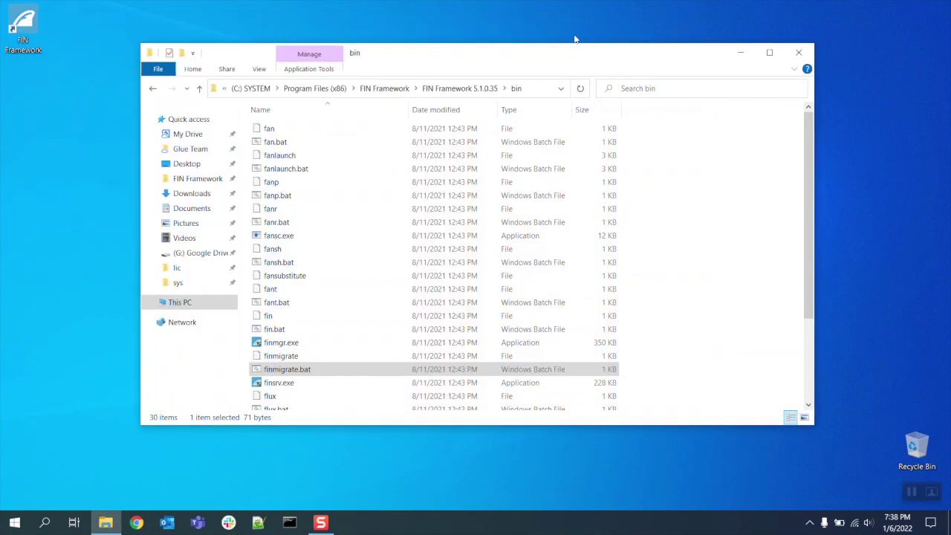
{"action": "left_click", "coordinate": [809, 522]}
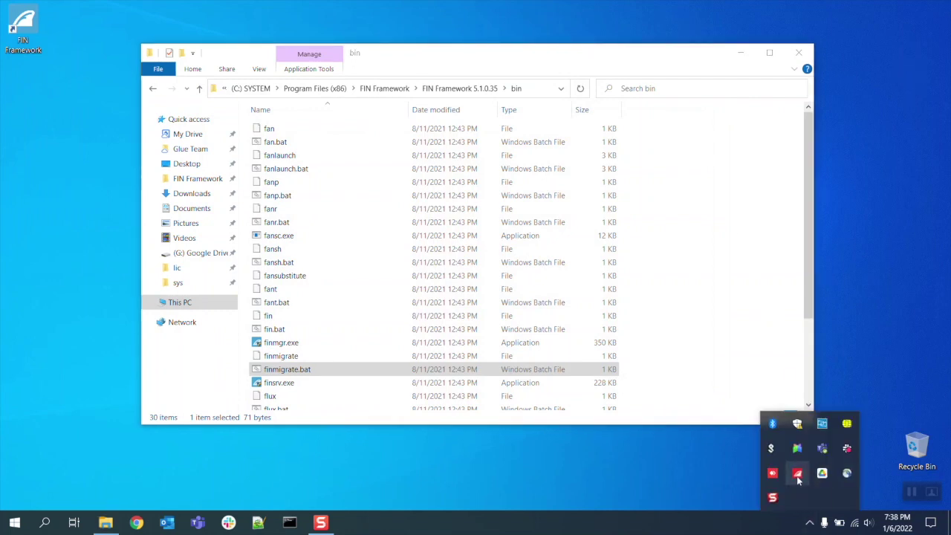
{"action": "right_click", "coordinate": [798, 473]}
{"action": "left_click", "coordinate": [838, 409]}
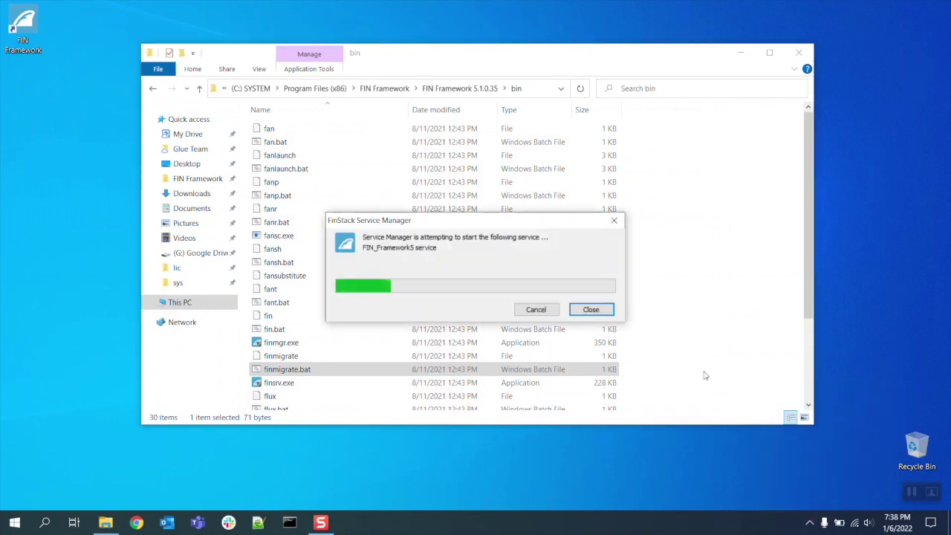
{"action": "double_click", "coordinate": [23, 29]}
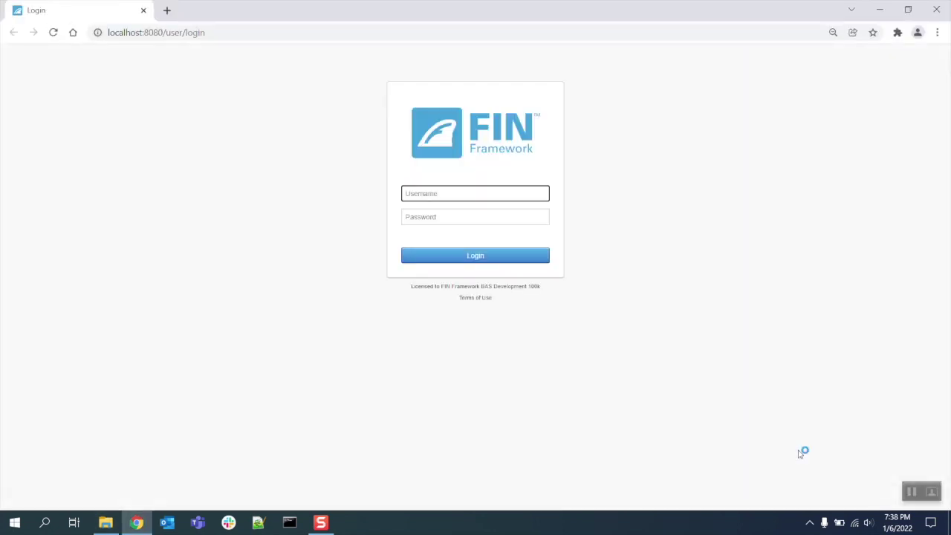